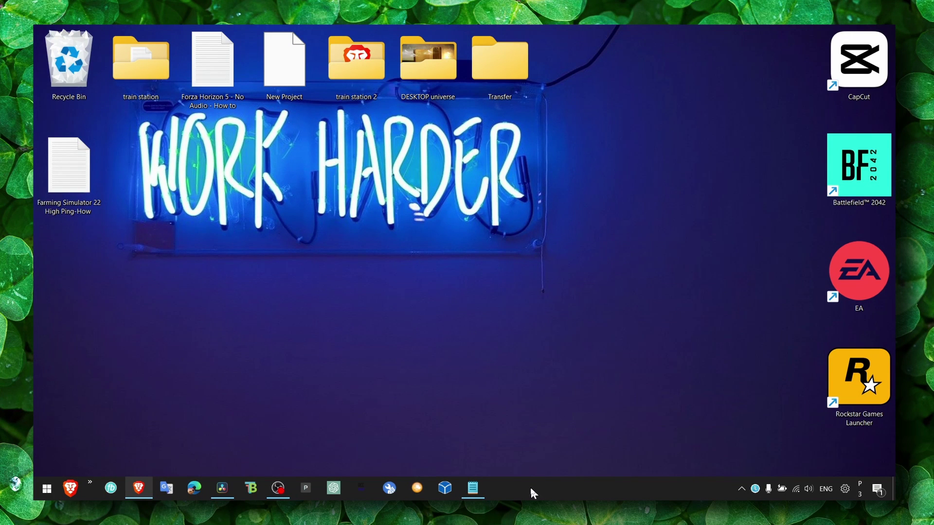
Open the Notepad title note and delete the stray 1 after 'Screen'
click(472, 488)
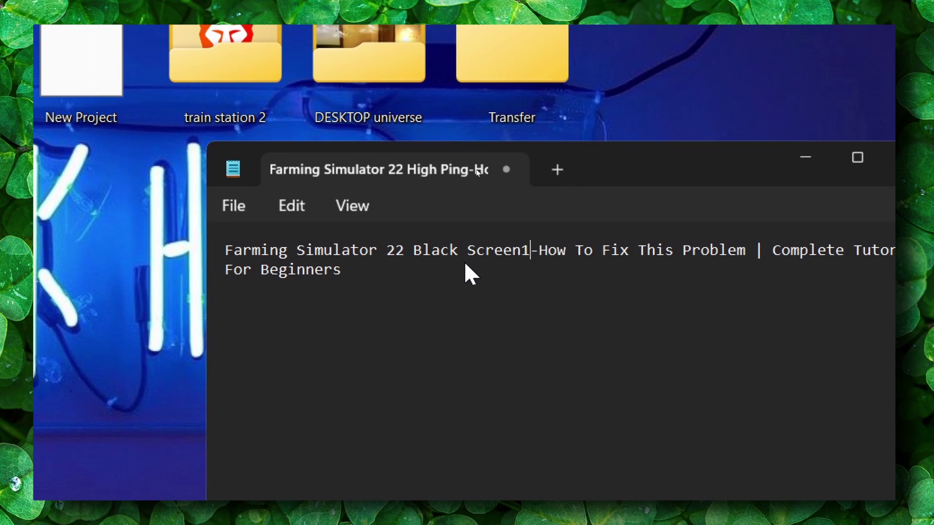
key(BackSpace)
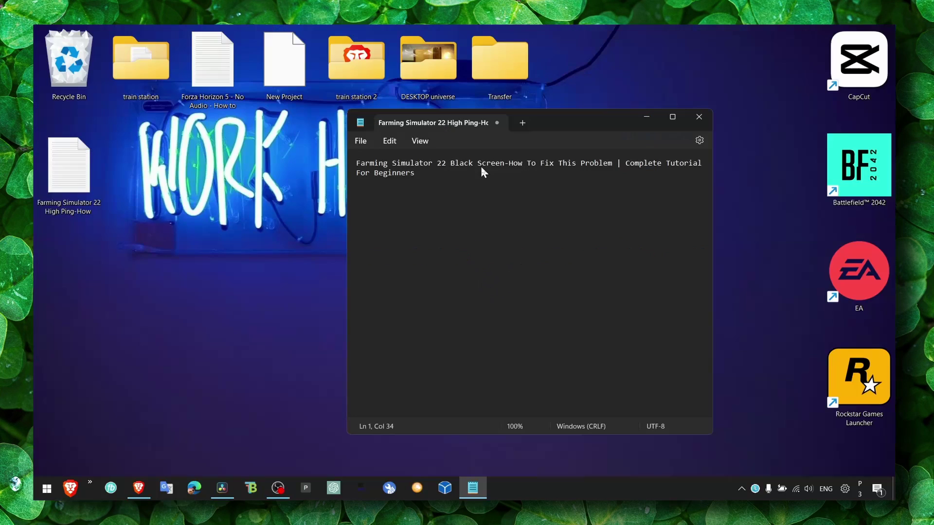
Minimise the Notepad note and clear a desktop icon selection
click(643, 118)
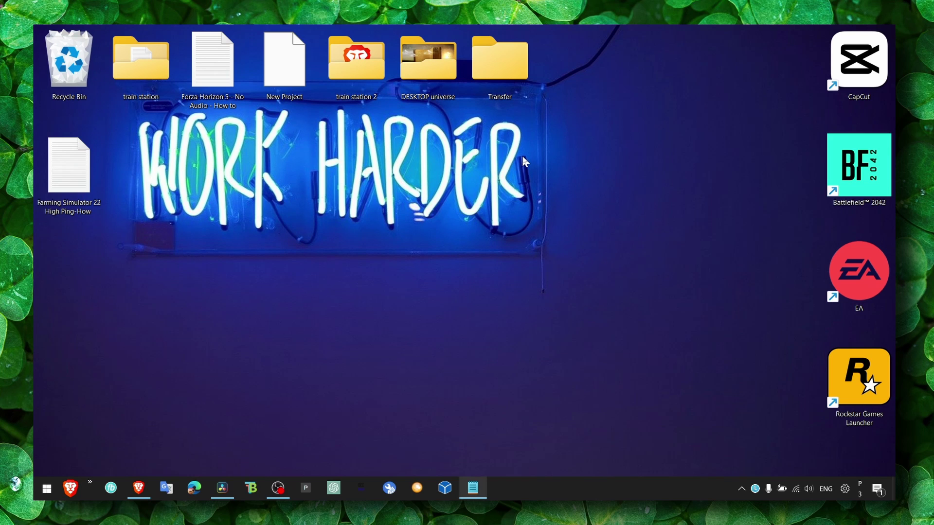
drag(444, 238, 41, 61)
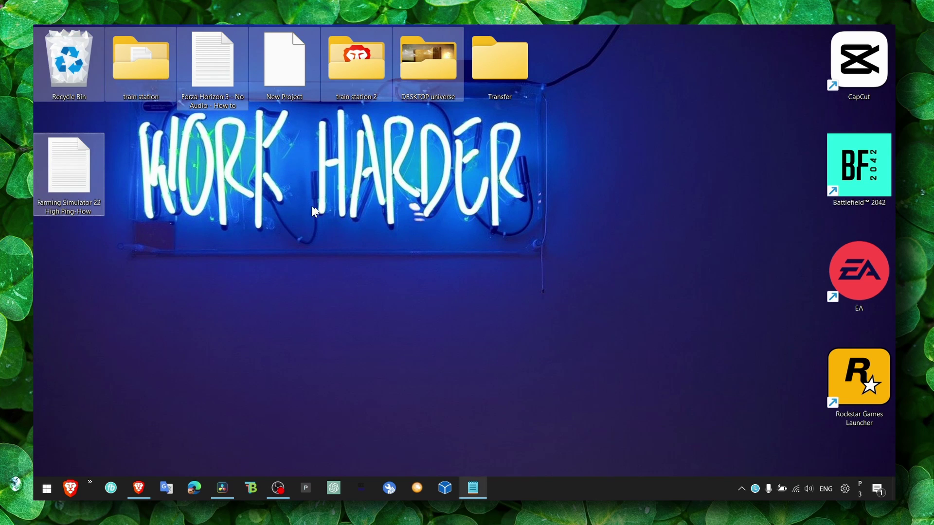
click(464, 324)
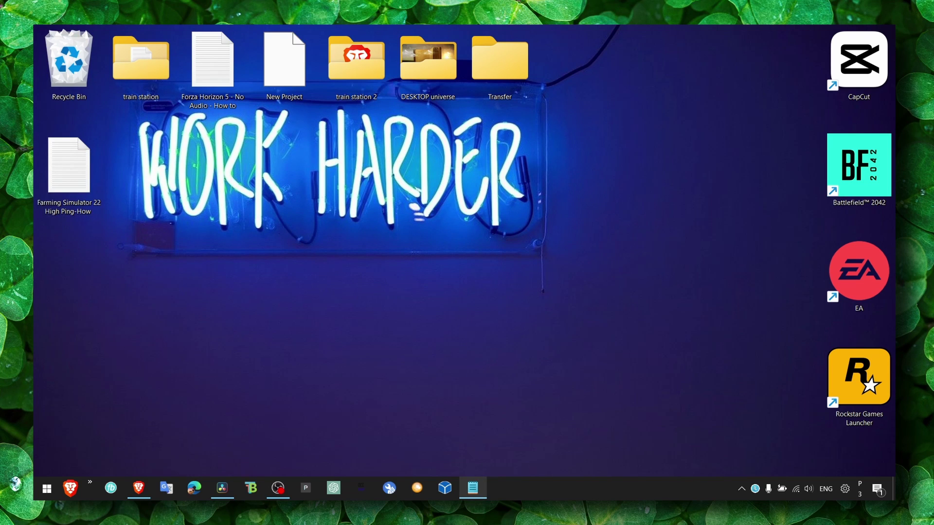
Bring the note back, delete the stray 1 after 'Screen', and minimise it again
click(472, 488)
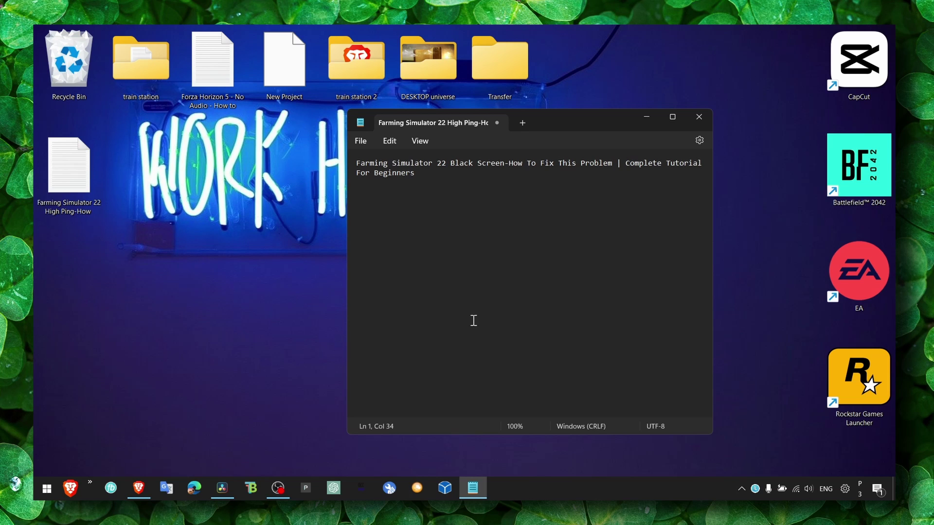
click(641, 119)
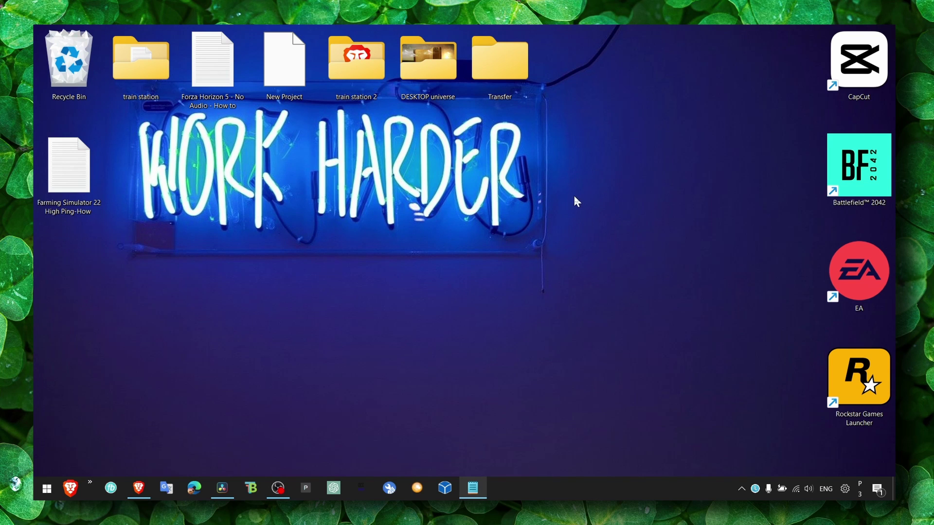
click(472, 488)
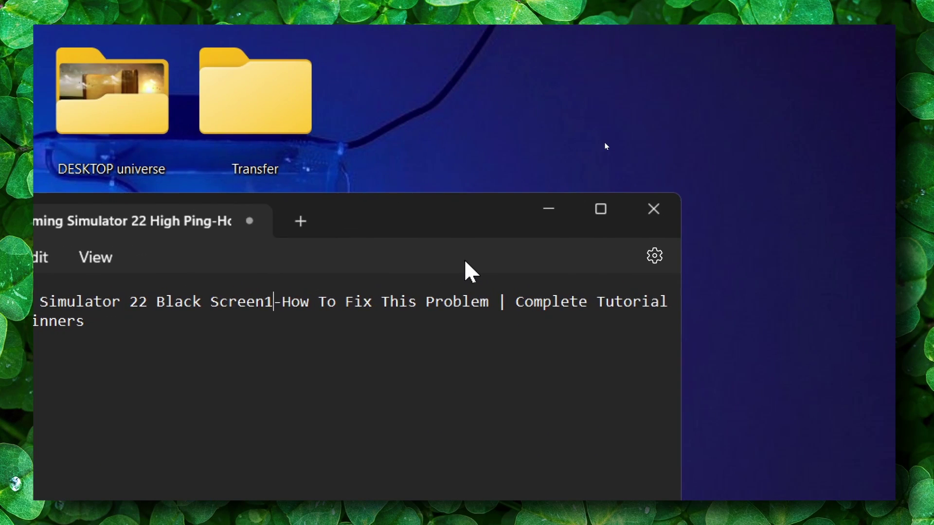
key(BackSpace)
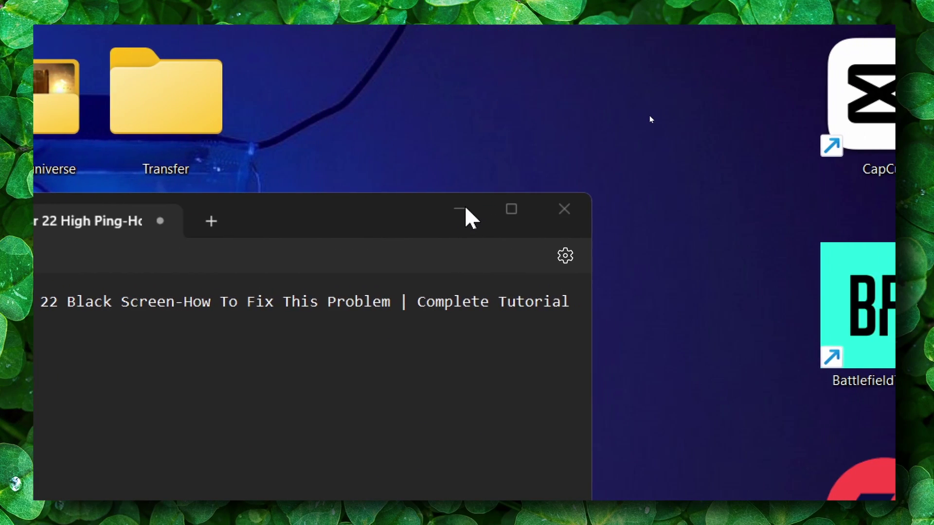
click(529, 209)
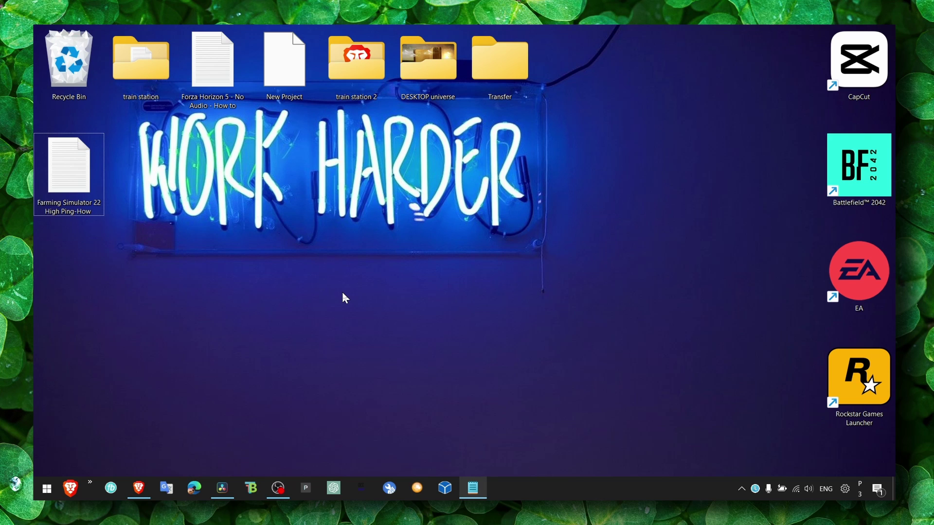
Open Windows Update settings by searching 'windows upda'
key(super+s)
text(w)
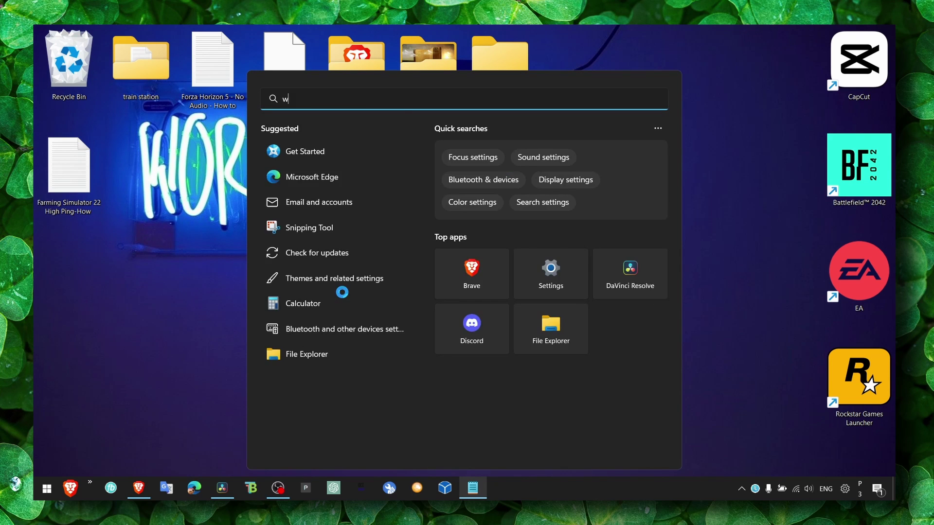
text(indows update)
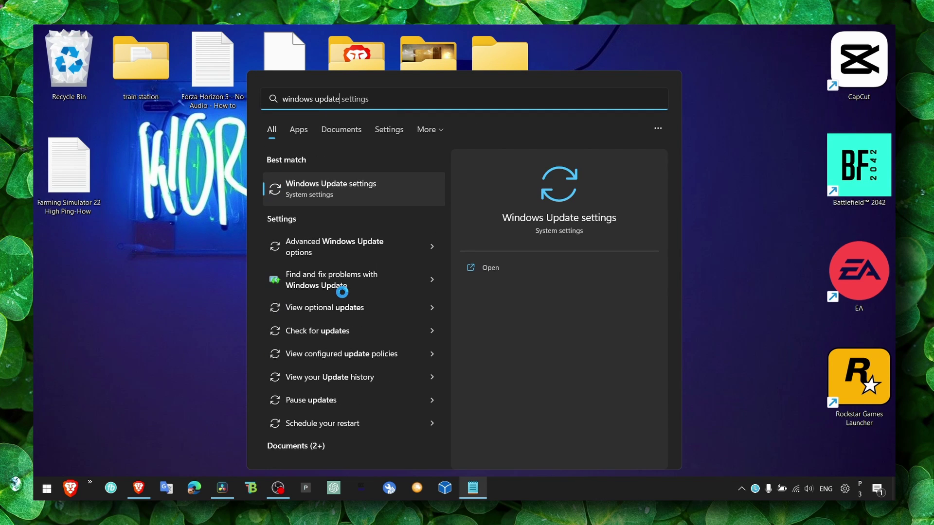
key(Return)
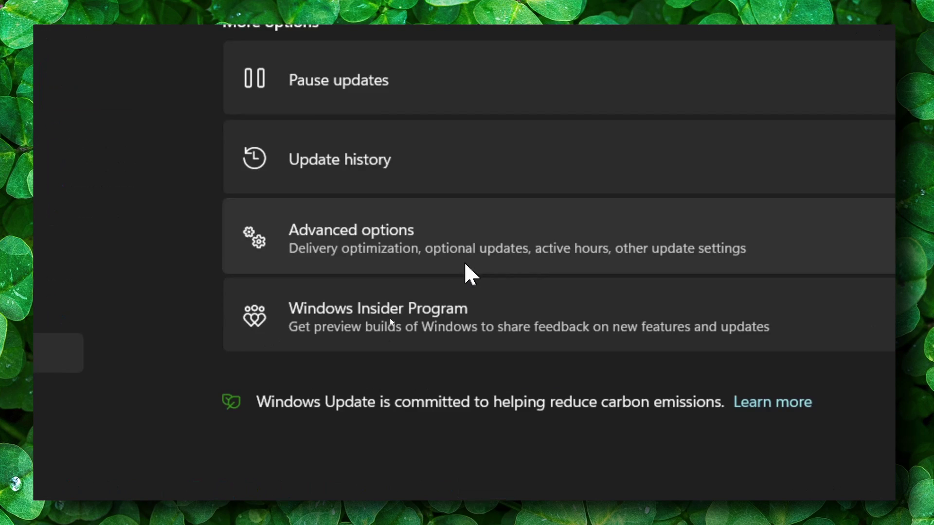
Under Optional updates, tick the Fujitsu Siemens display driver update, then close Settings
click(466, 265)
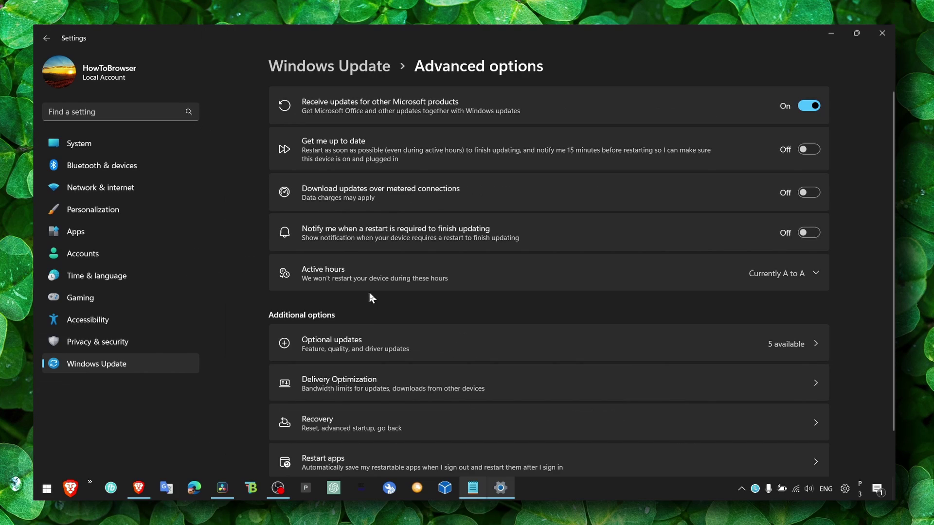
click(358, 351)
click(340, 53)
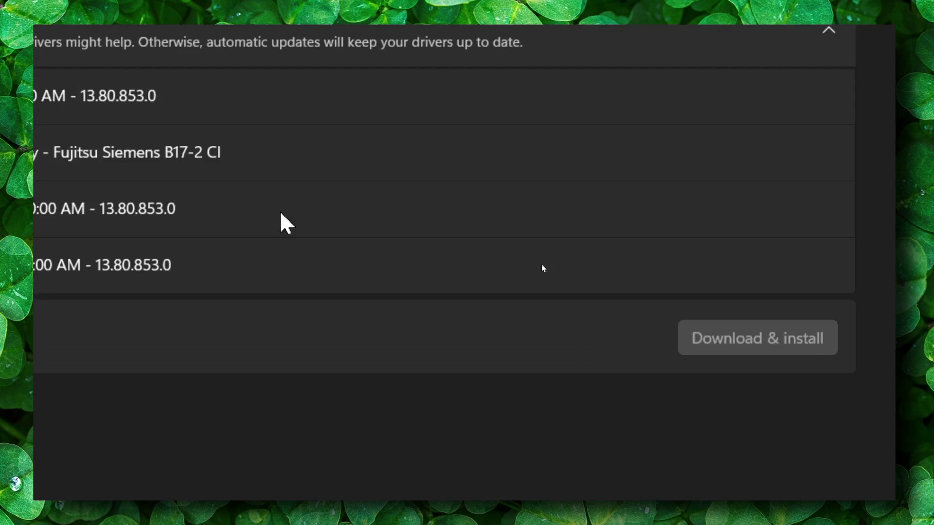
click(552, 301)
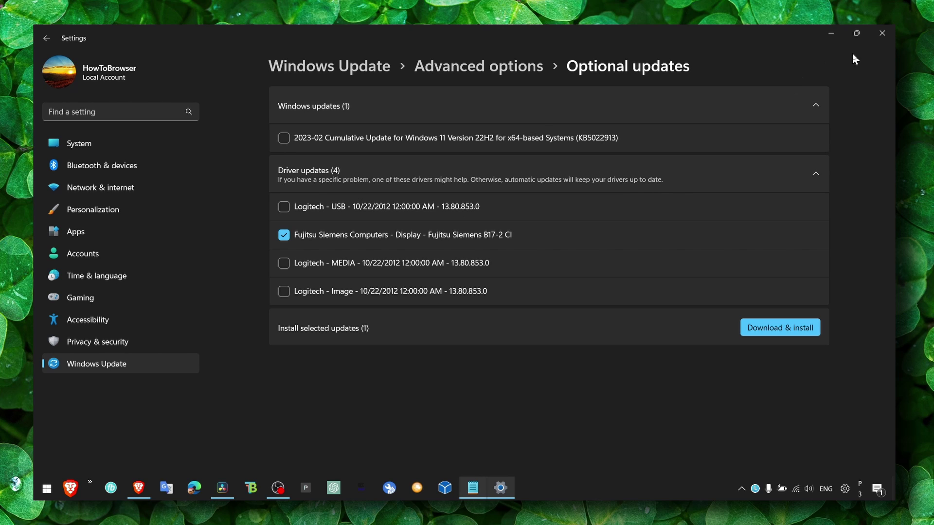
key(alt+F4)
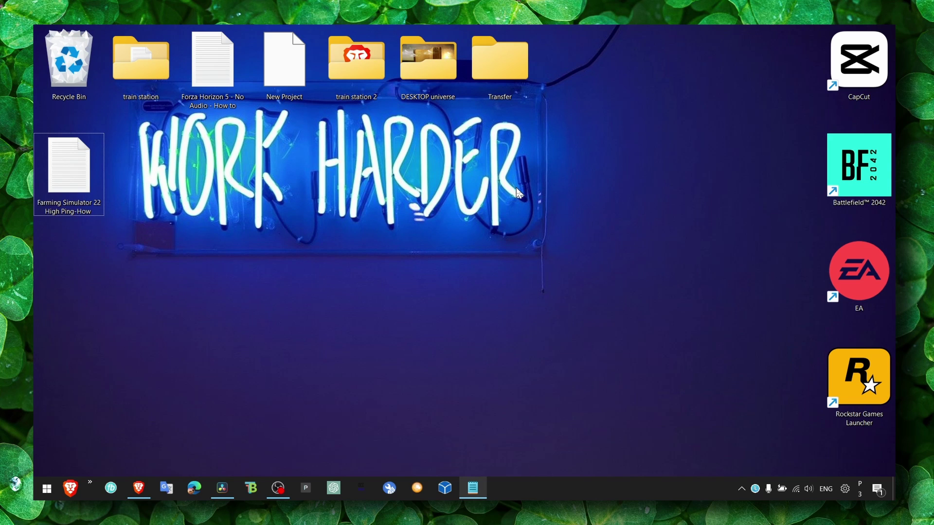
Launch Device Manager from Windows search
key(super)
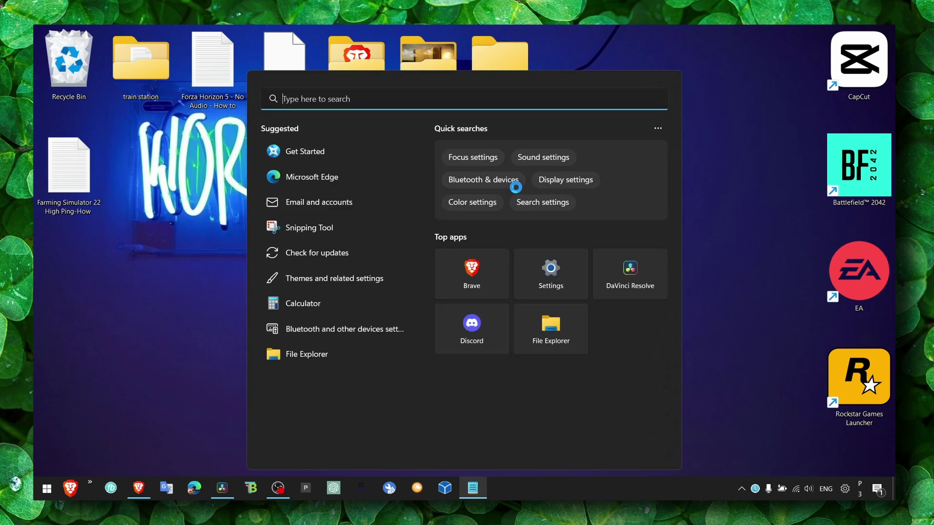
text(device am)
key(BackSpace)
key(BackSpace)
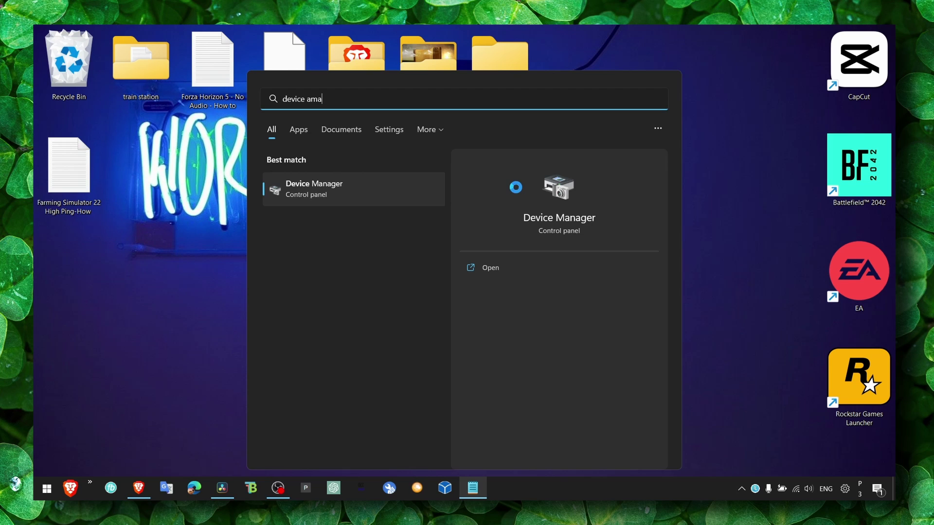
text(m)
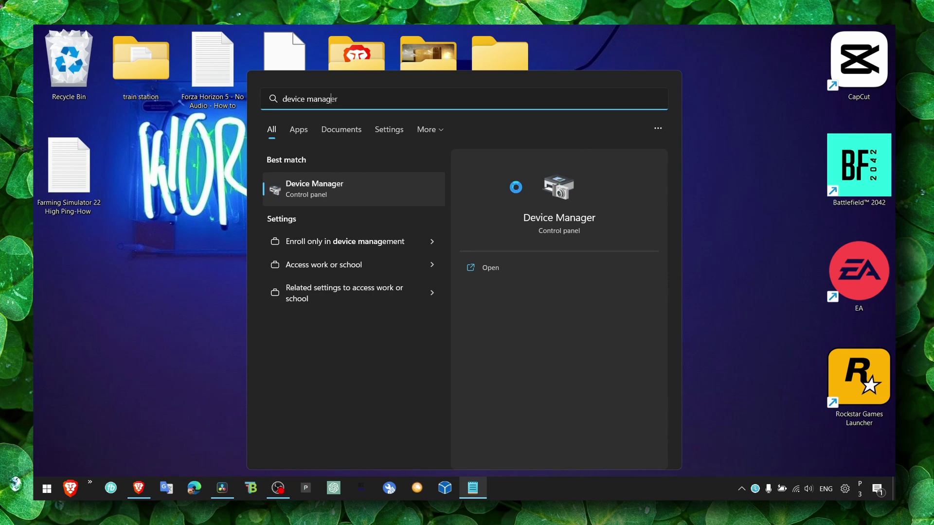
key(Return)
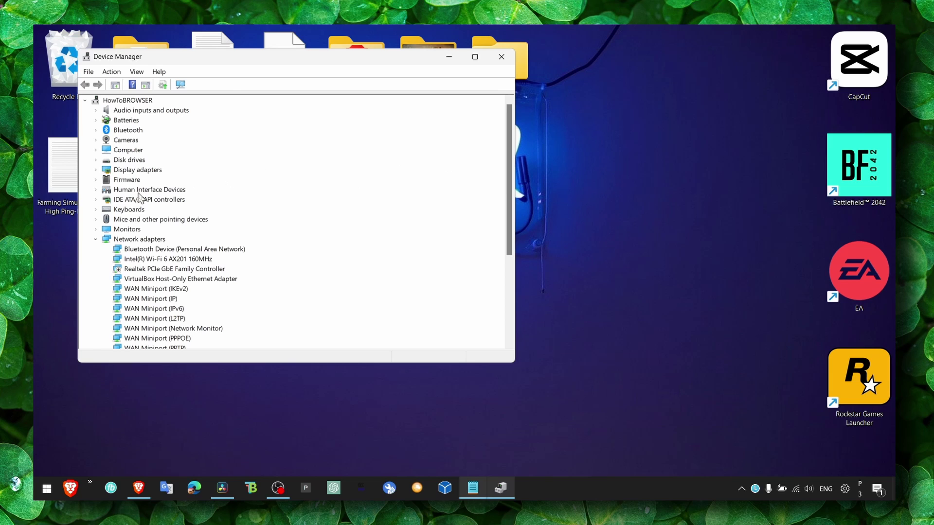
Browse the driver list for the NVIDIA GeForce RTX 3050 Laptop GPU, then cancel
double_click(123, 171)
right_click(182, 183)
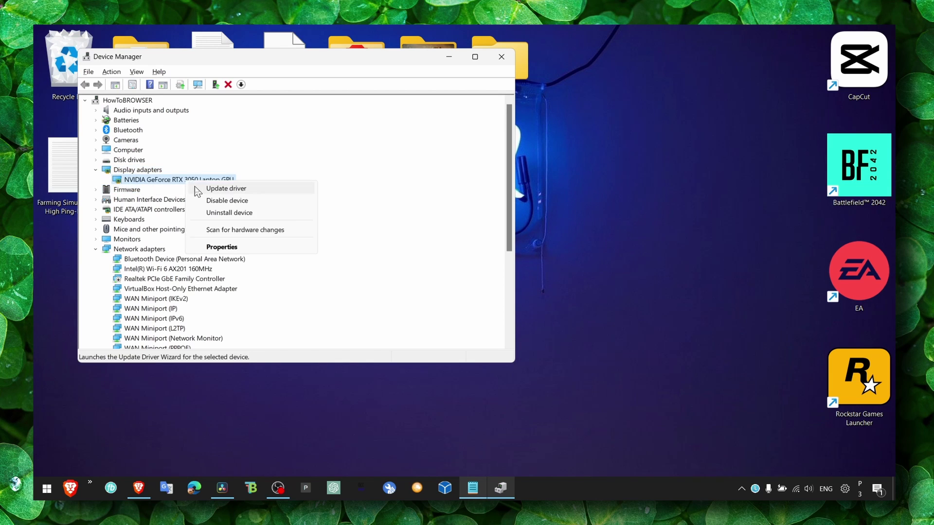
click(199, 186)
click(279, 240)
click(270, 263)
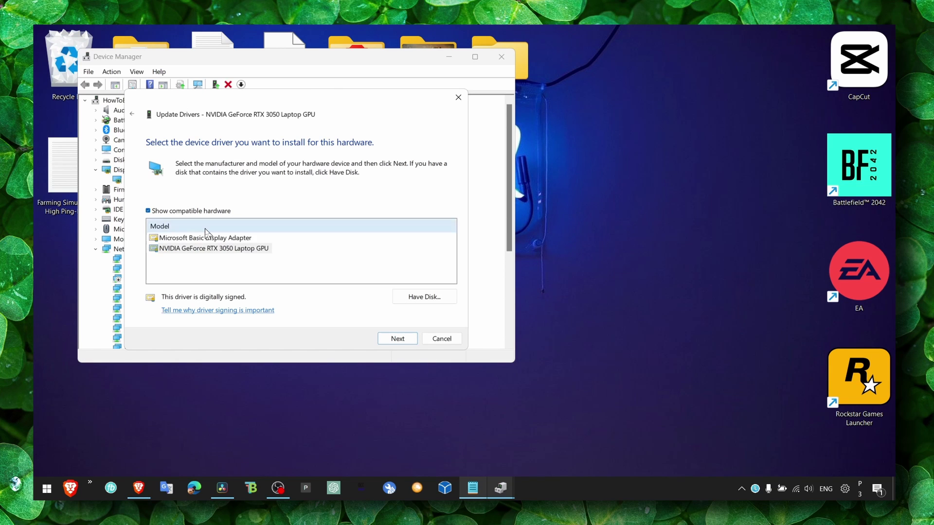
click(221, 249)
click(440, 339)
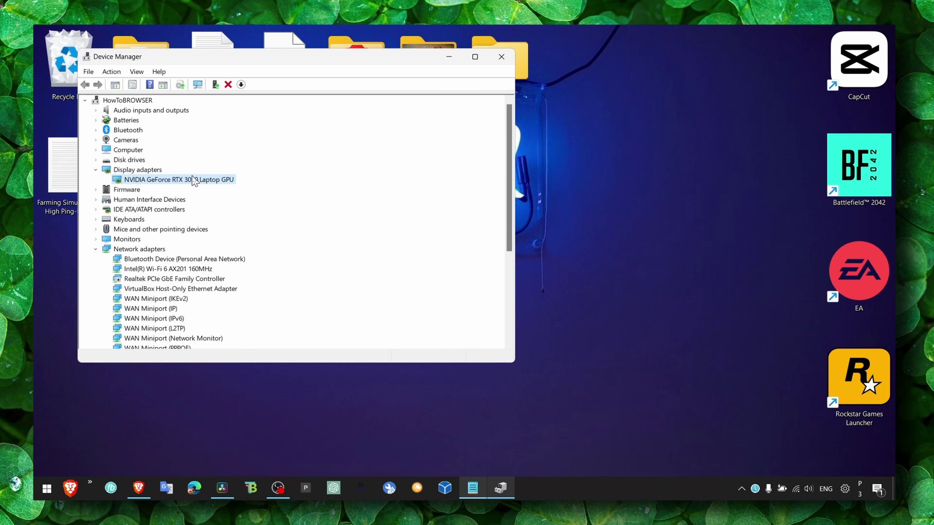
Run the automatic driver search for the NVIDIA GPU, confirm the best driver is installed, and close Device Manager
right_click(193, 179)
click(220, 185)
click(244, 203)
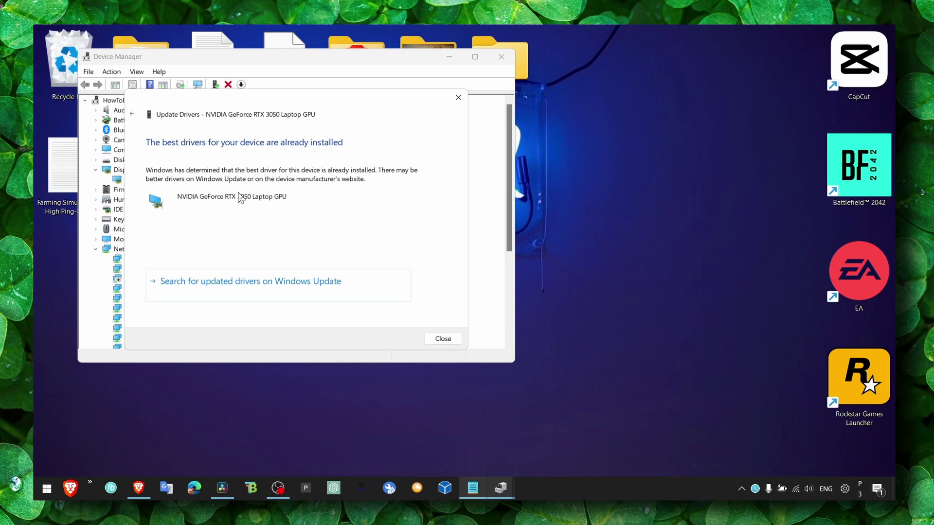
click(443, 337)
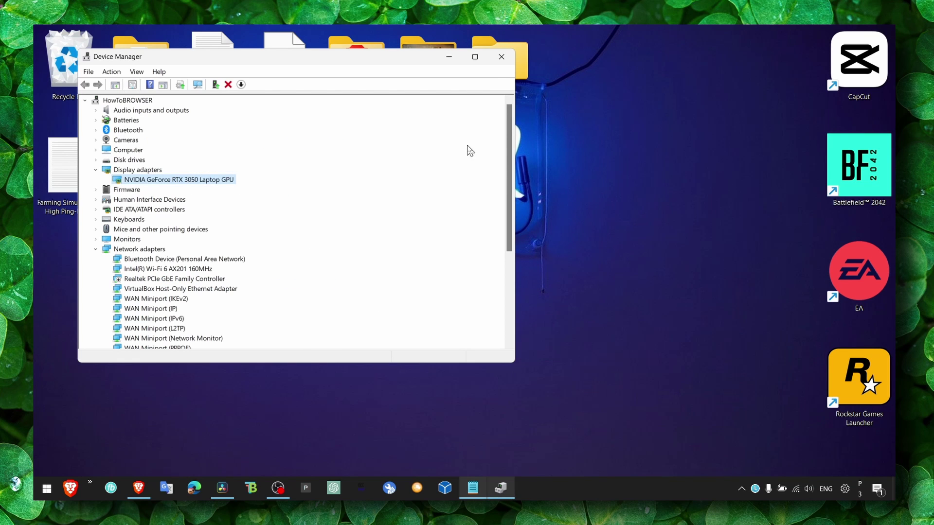
click(502, 57)
In GeForce Experience, check the 531.29 Game Ready Driver and driver preference, then close it
key(super)
text(geforce)
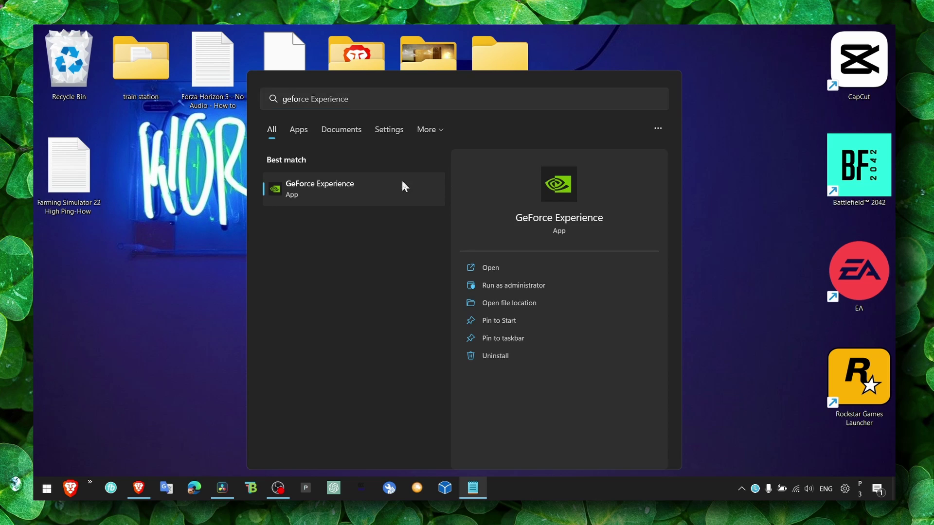
click(401, 183)
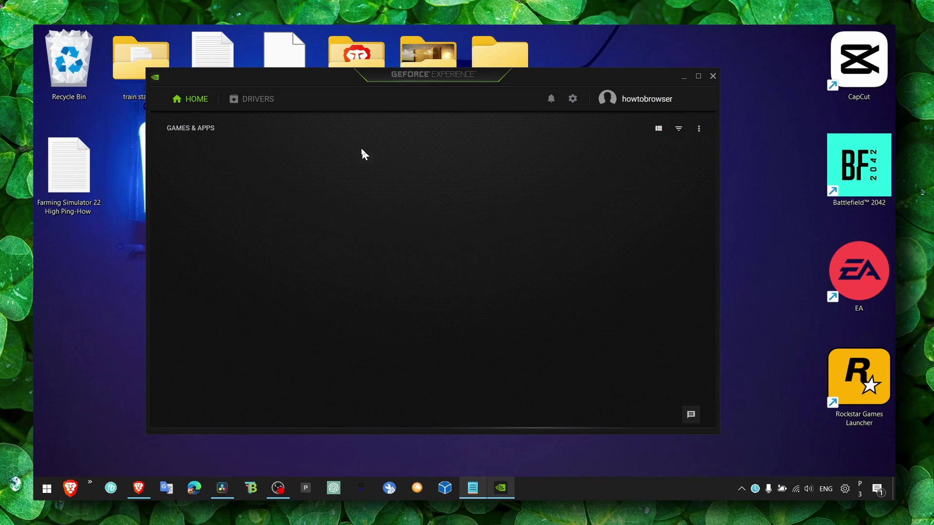
click(256, 100)
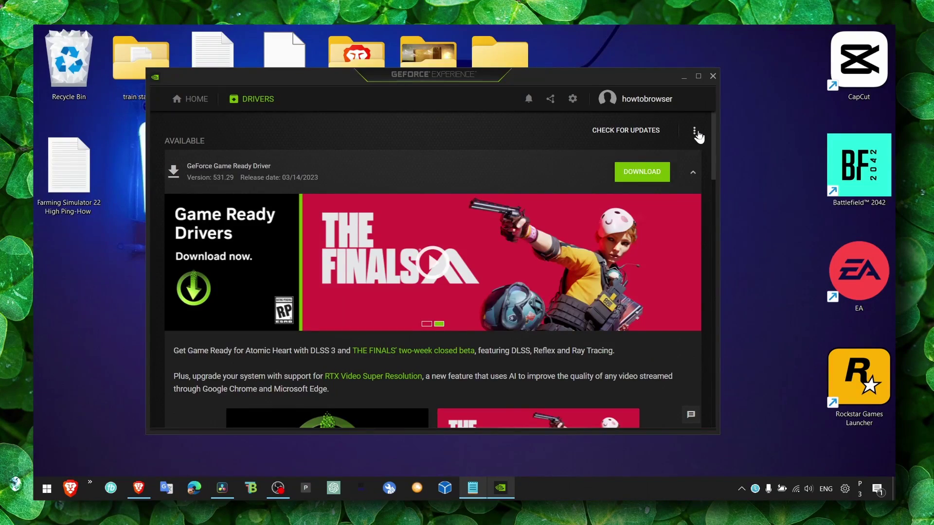
click(695, 131)
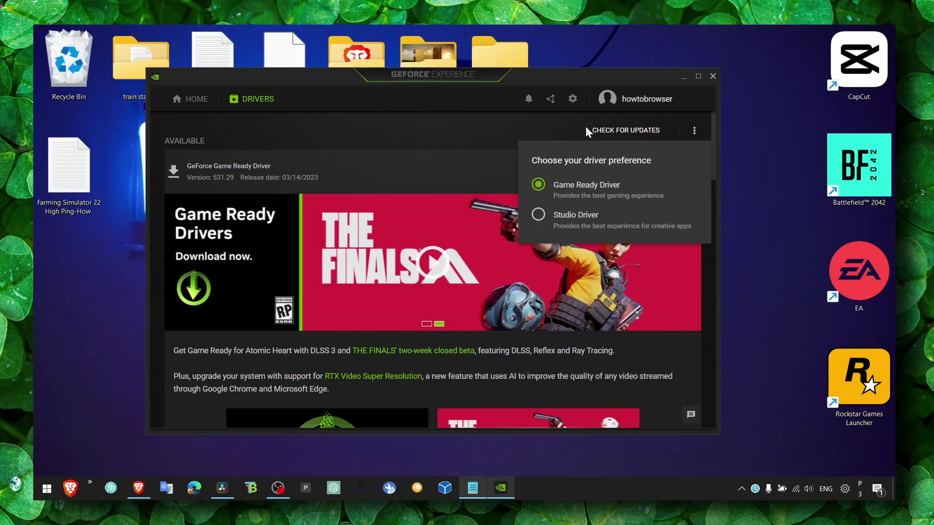
click(536, 135)
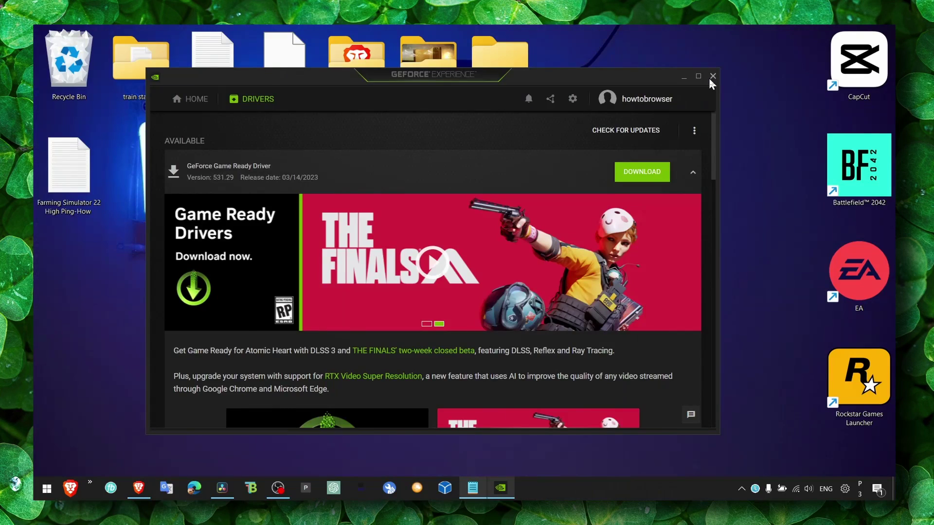
click(713, 77)
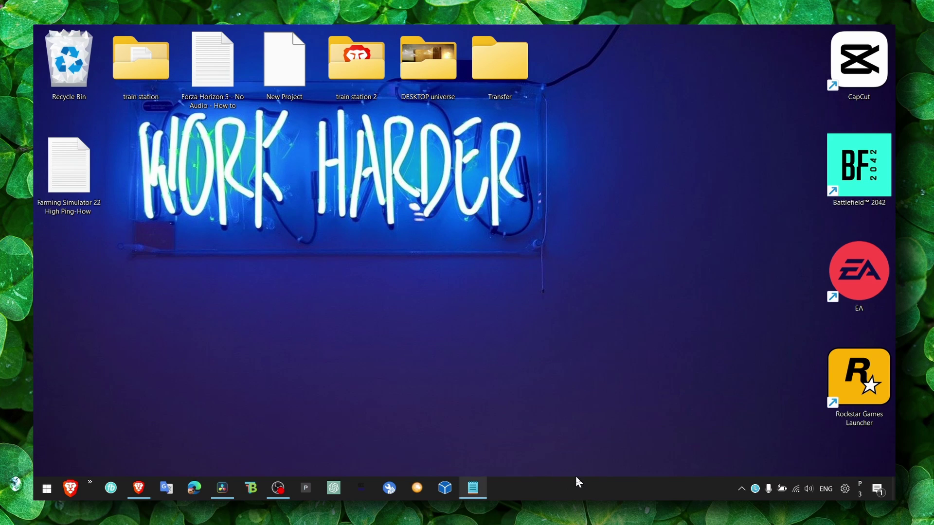
Review the AMD, NVIDIA GeForce and Intel Driver & Support Assistant pages in Brave
key(alt+Tab)
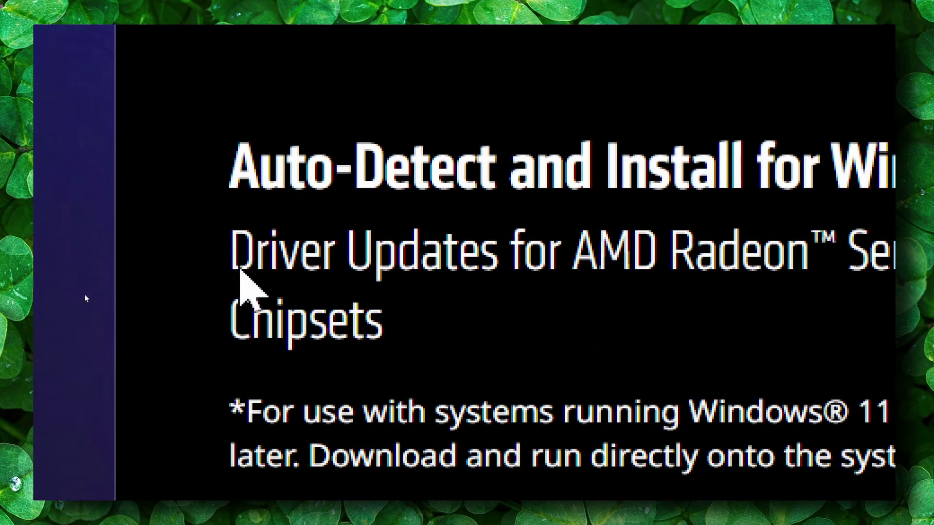
drag(319, 265, 406, 261)
click(406, 260)
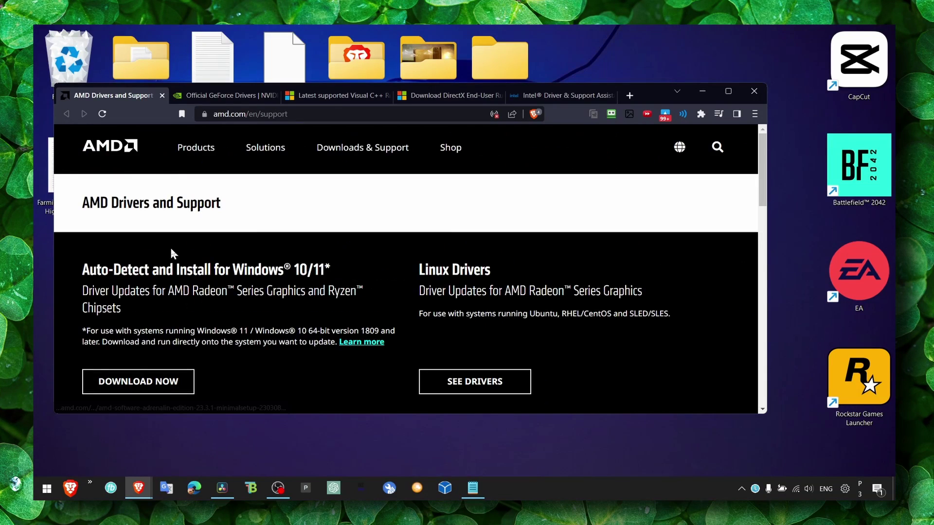
click(211, 94)
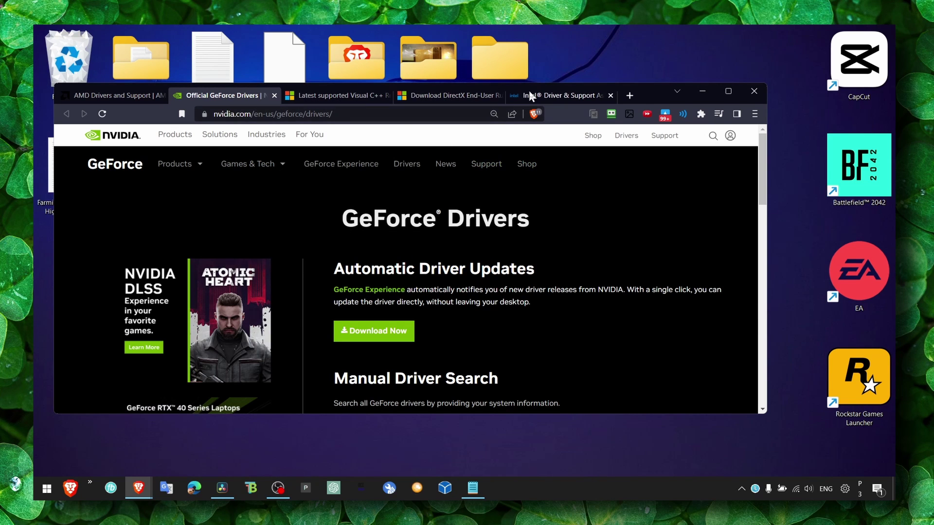
click(559, 96)
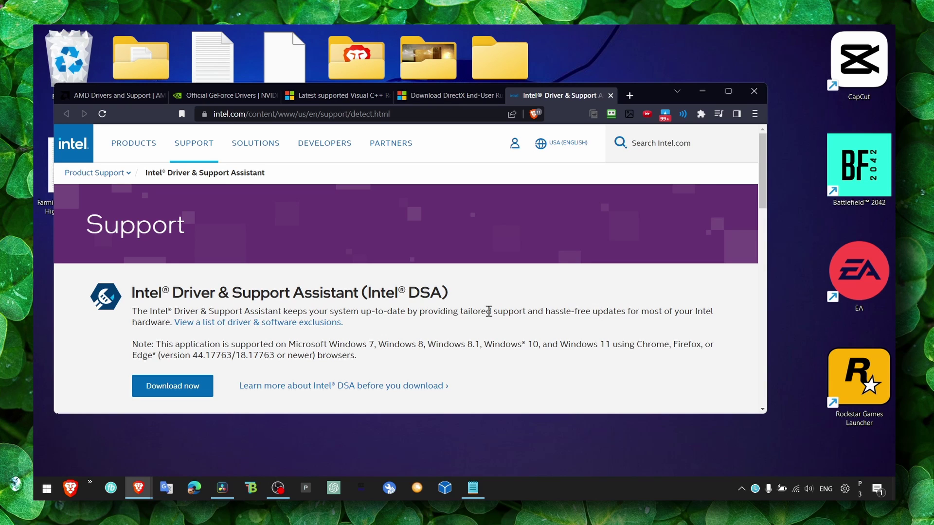
drag(138, 306, 208, 294)
click(214, 294)
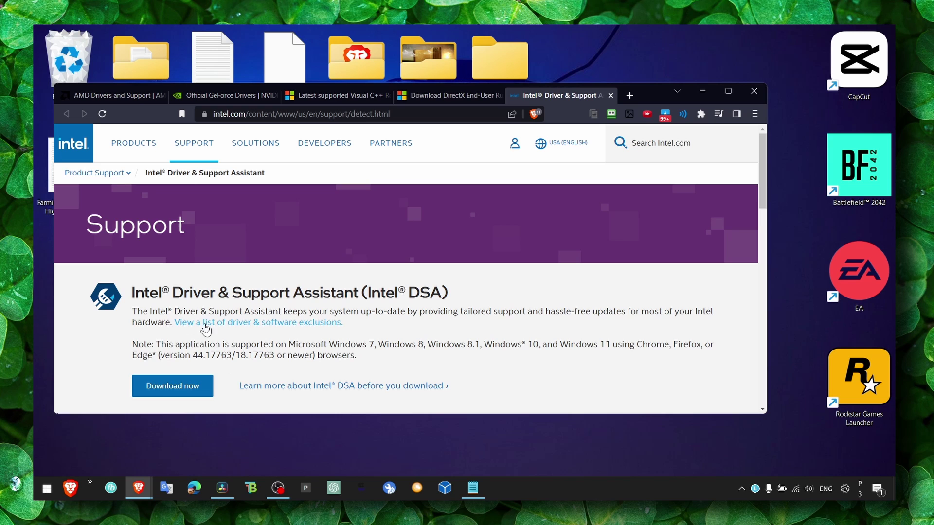
scroll(188, 389, down, 1)
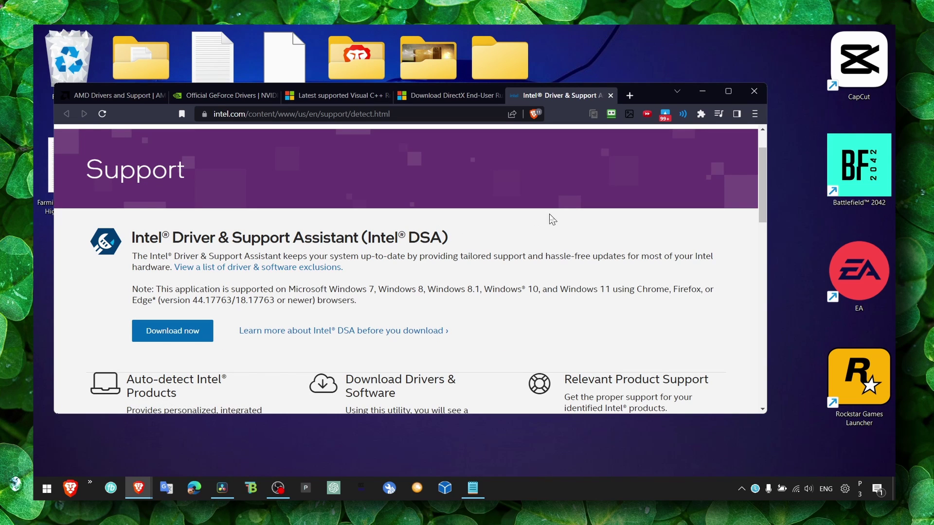
click(702, 92)
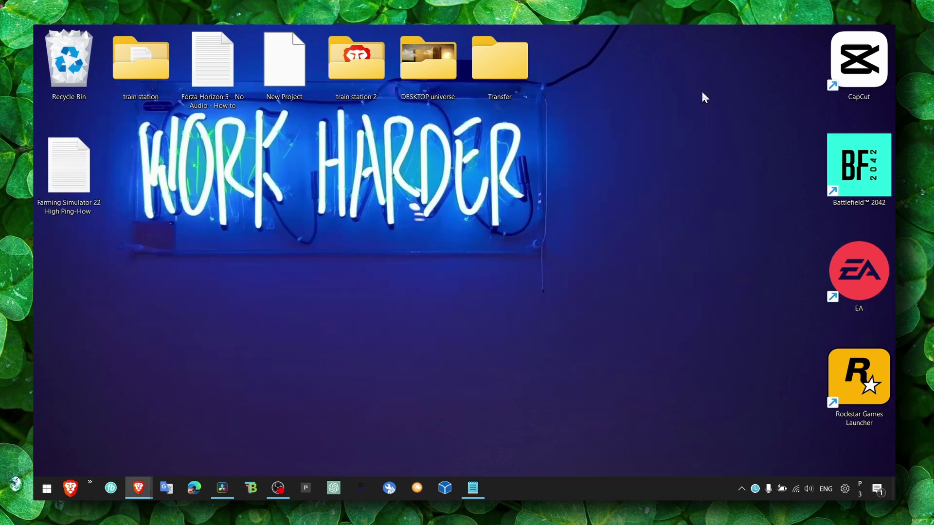